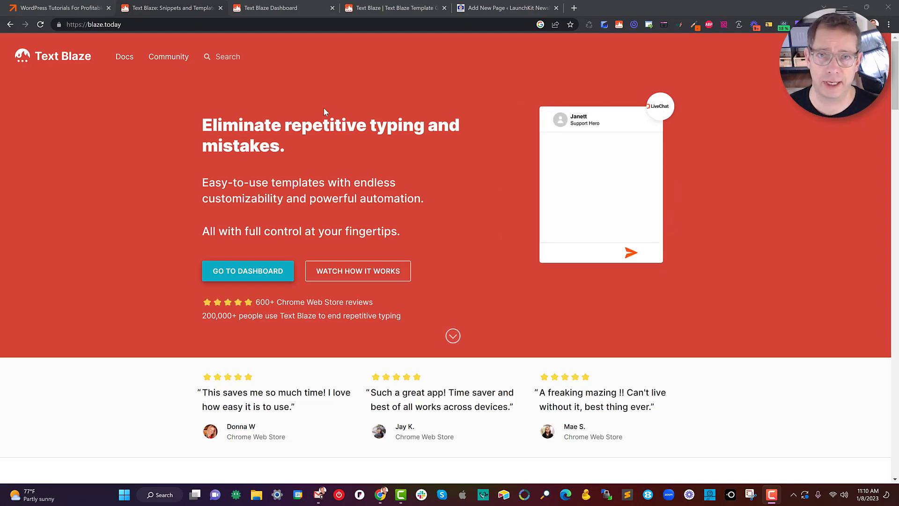
Step: In the Text Blaze dashboard, examine the Demo - Styled Text snippet's label, shortcut and formatted content
{"action": "left_click", "coordinate": [496, 8]}
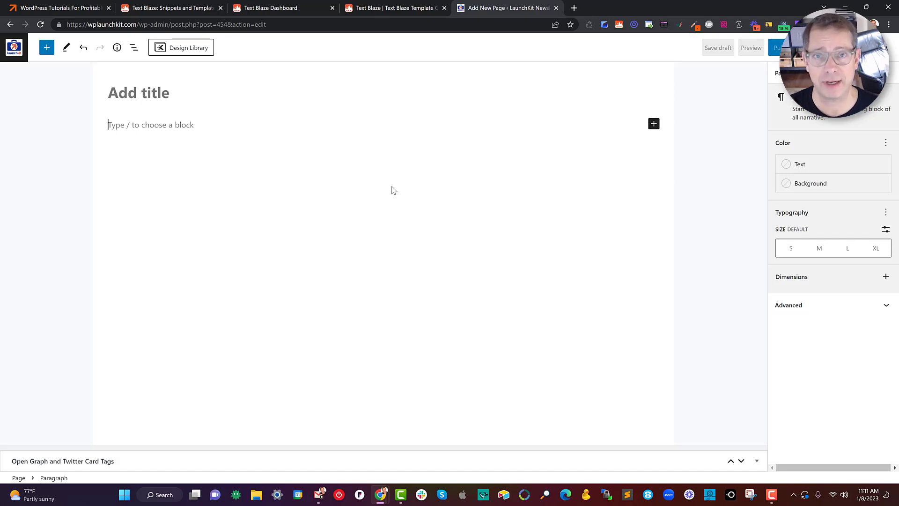
{"action": "left_click", "coordinate": [276, 10]}
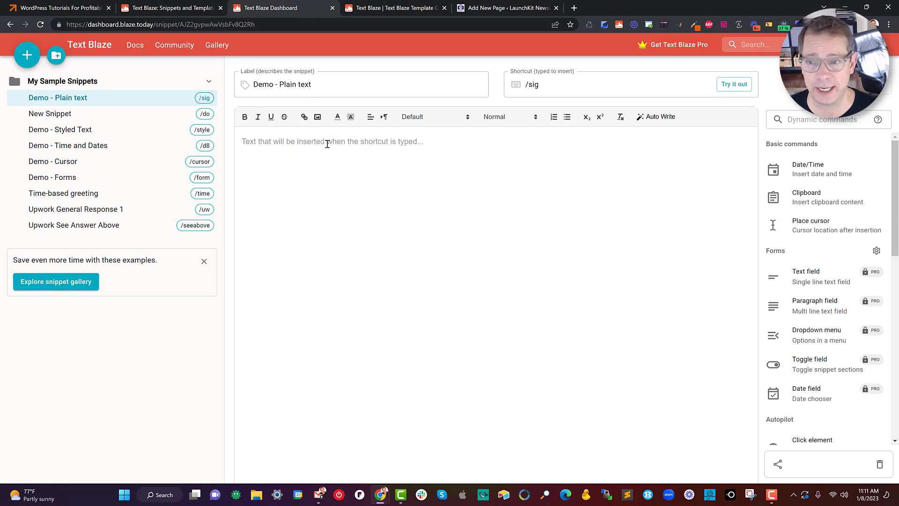
{"action": "left_click", "coordinate": [51, 118]}
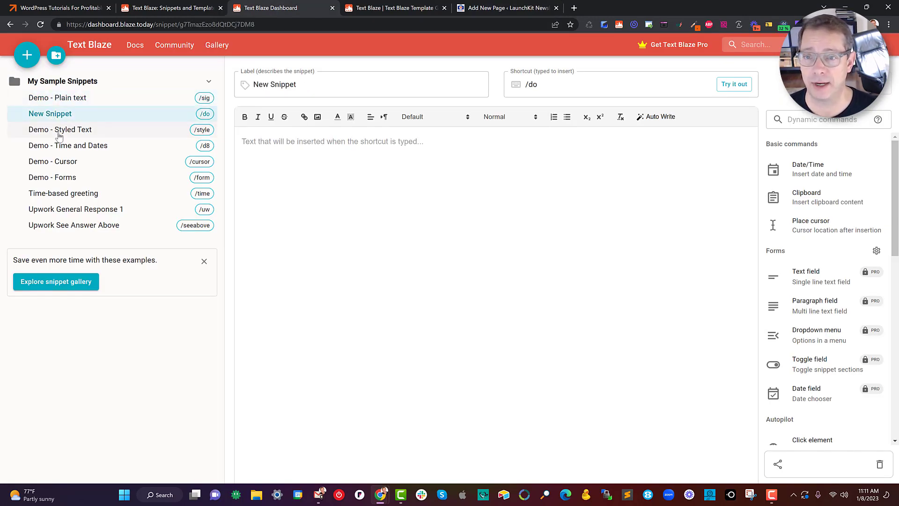
{"action": "left_click", "coordinate": [52, 131]}
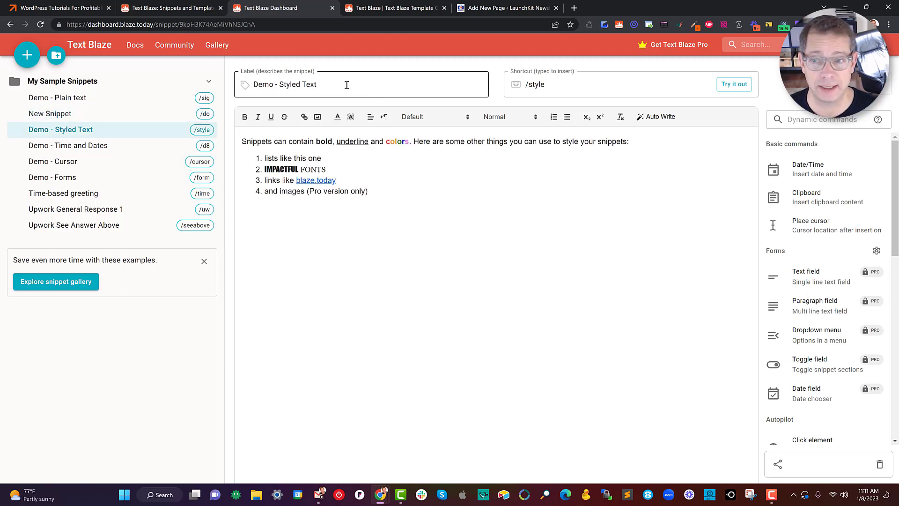
{"action": "left_click_drag", "start_coordinate": [345, 84], "coordinate": [256, 85]}
{"action": "left_click_drag", "start_coordinate": [590, 91], "coordinate": [522, 89]}
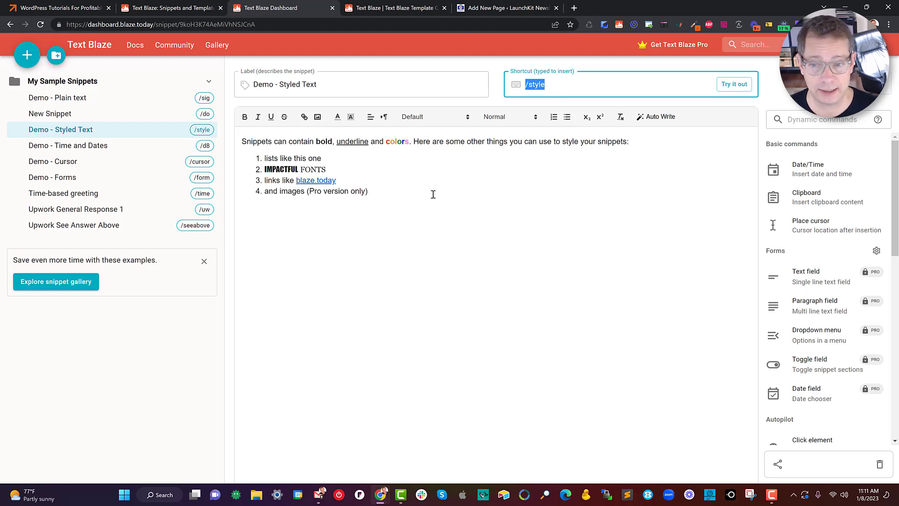
{"action": "left_click", "coordinate": [433, 194]}
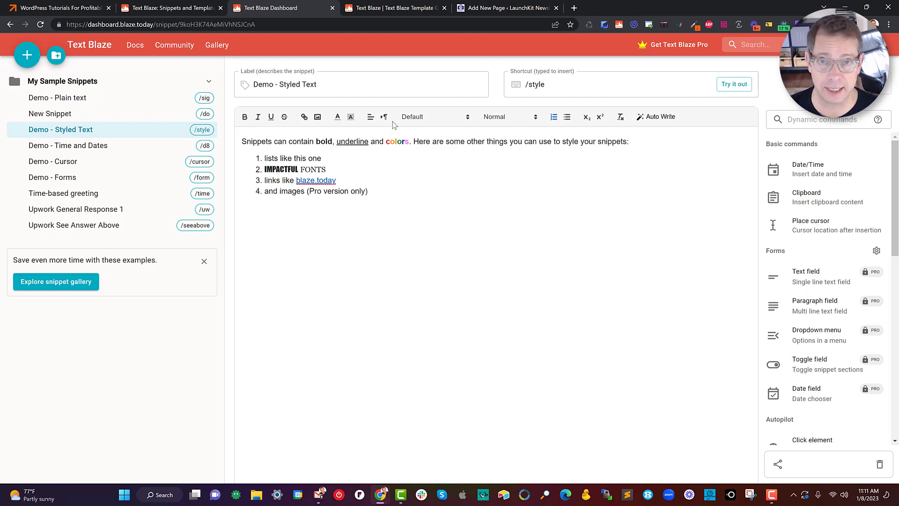
Step: Switch to the WordPress page editor, insert the styled text snippet with its /style shortcut, and inspect the resulting blocks in the list view
{"action": "left_click", "coordinate": [507, 13]}
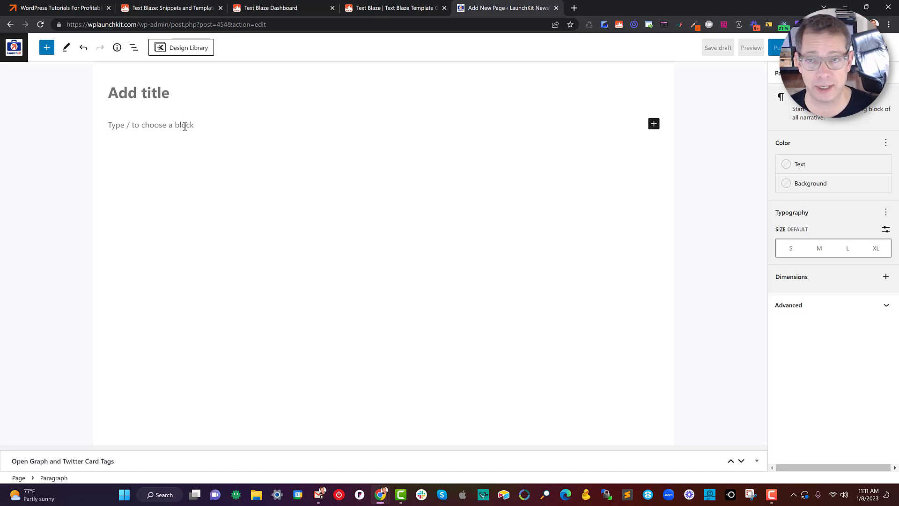
{"action": "type", "text": "/style your snippets:"}
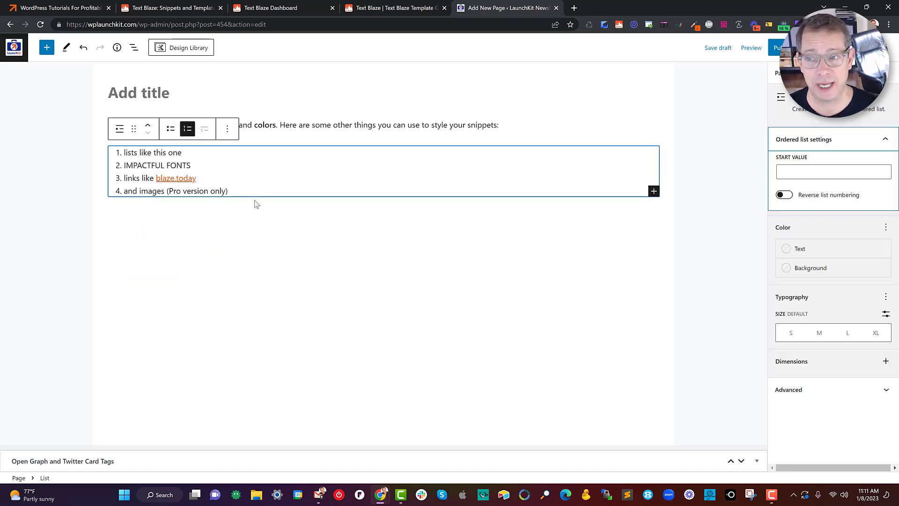
{"action": "left_click", "coordinate": [134, 47]}
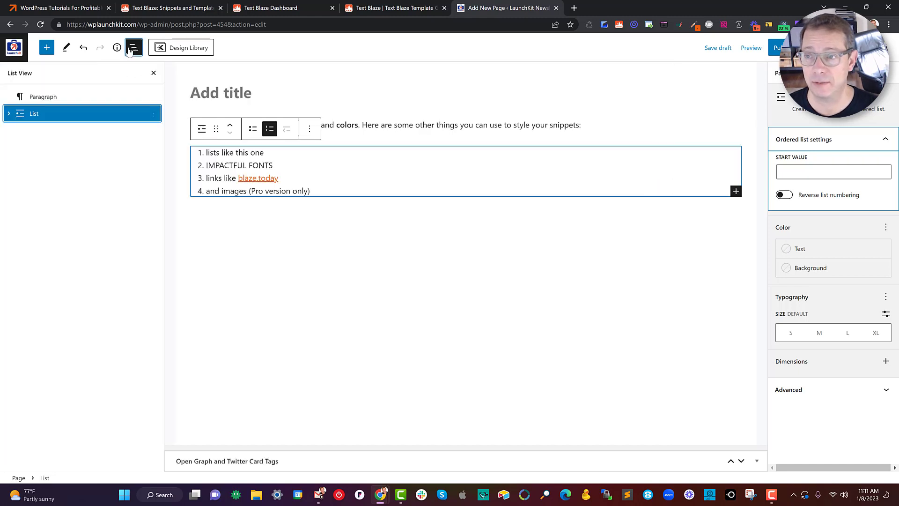
{"action": "left_click", "coordinate": [45, 97]}
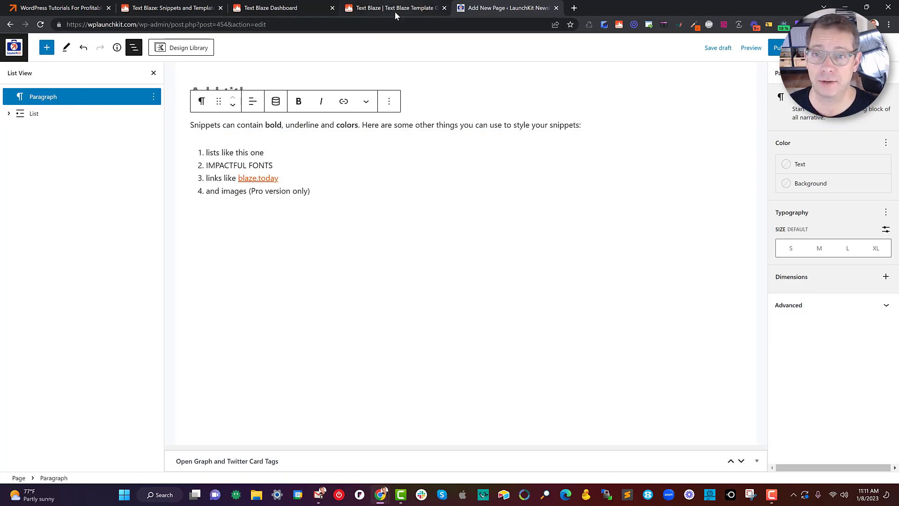
{"action": "left_click", "coordinate": [342, 193]}
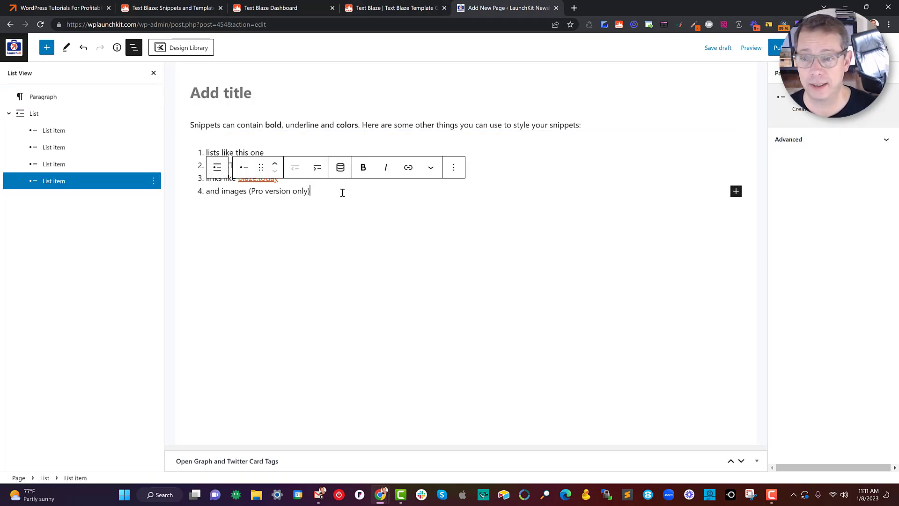
Step: Add a paragraph below the list and, after viewing the Demo - Time and Dates snippet in Text Blaze, insert it there with /d8
{"action": "key", "text": "Return"}
{"action": "key", "text": "Return"}
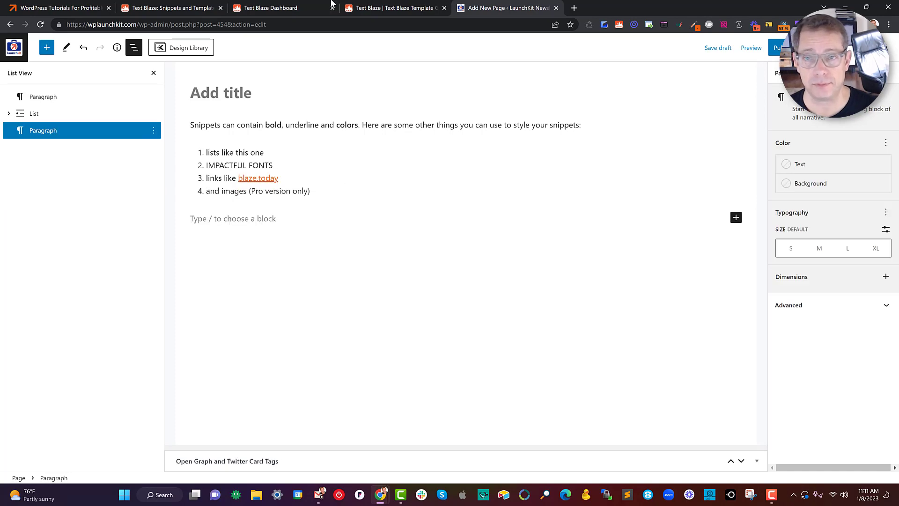
{"action": "left_click", "coordinate": [290, 8]}
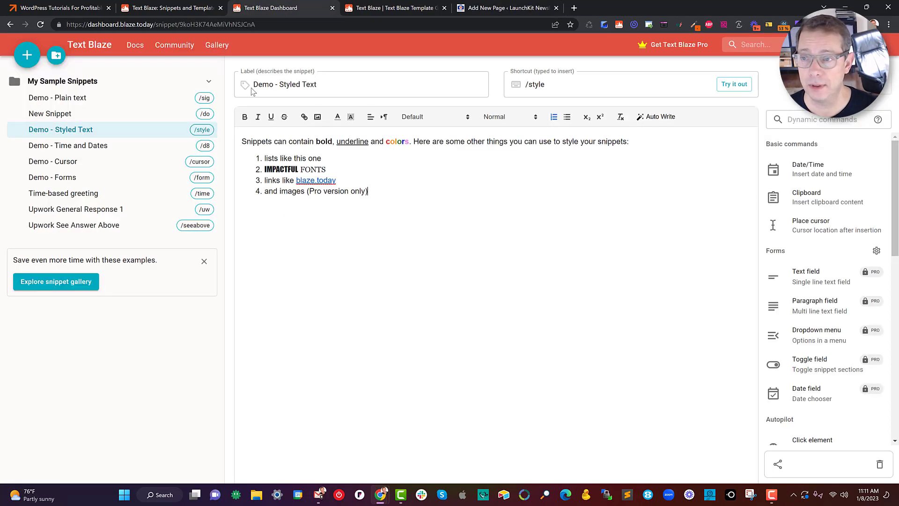
{"action": "left_click", "coordinate": [77, 150]}
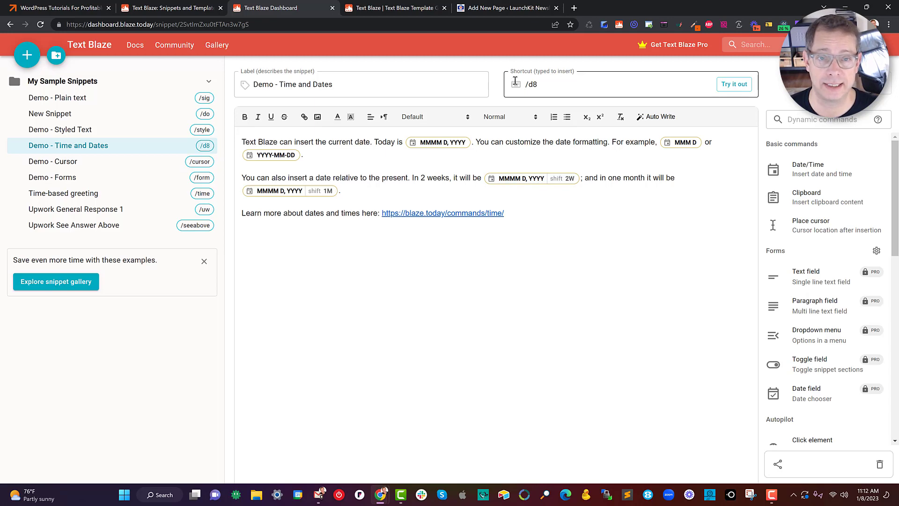
{"action": "left_click", "coordinate": [481, 9]}
{"action": "type", "text": "/dates and times here: https://blaze.today/commands/time/"}
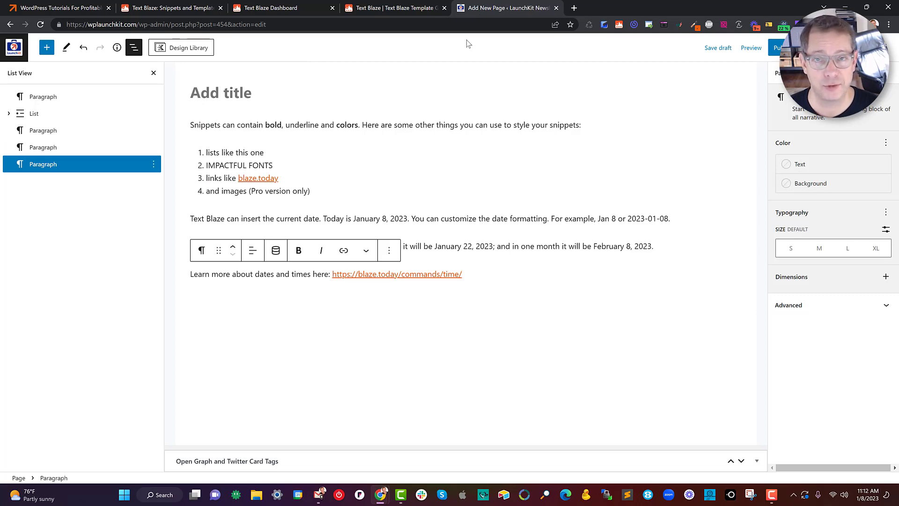
Step: Return to Text Blaze and add the line "This is something I've edited!" at the end of the Demo - Time and Dates snippet
{"action": "left_click", "coordinate": [309, 9]}
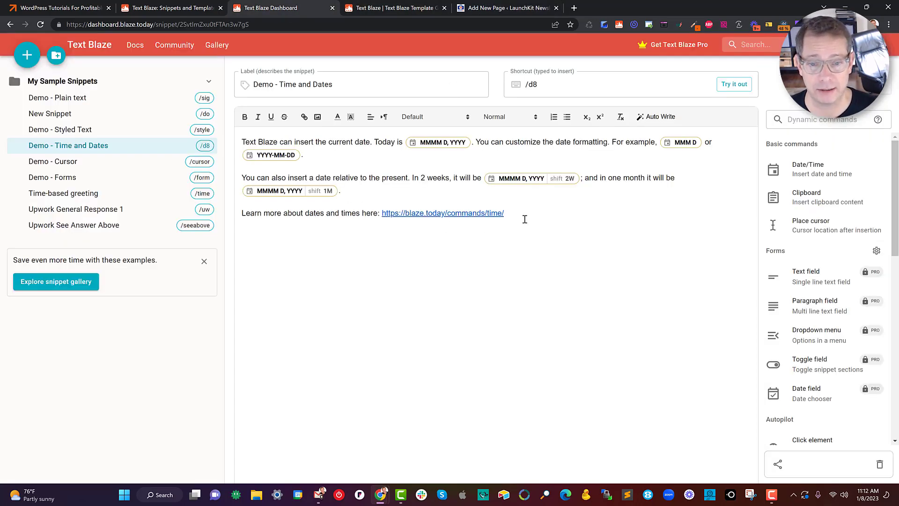
{"action": "key", "text": "Return"}
{"action": "type", "text": "This is s"}
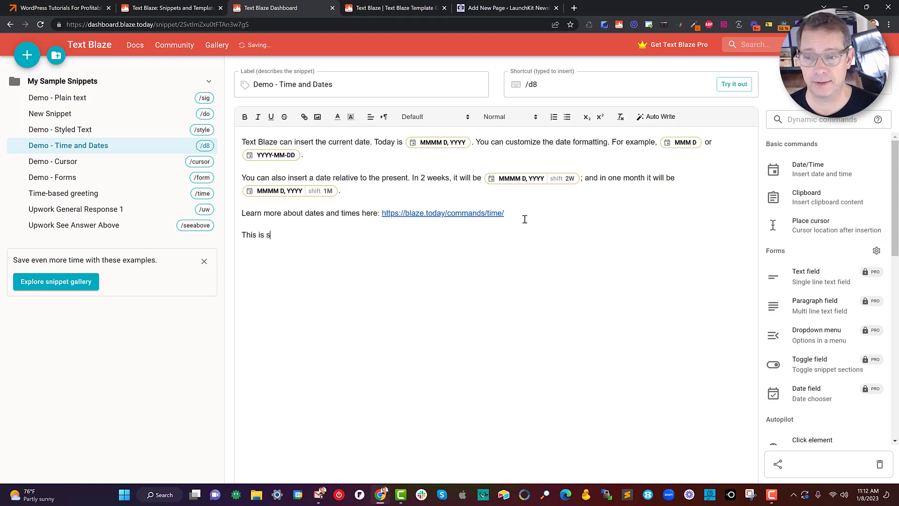
{"action": "type", "text": "omeitn"}
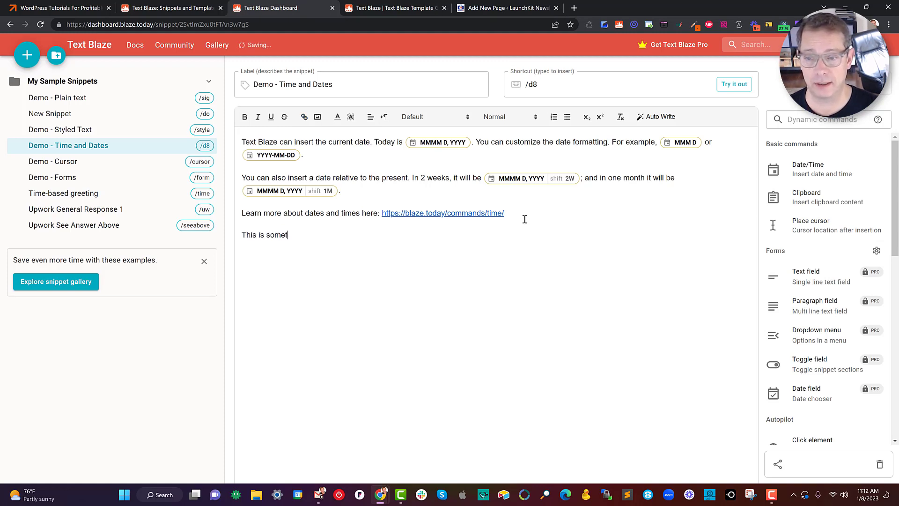
{"action": "type", "text": "hing I've edited!"}
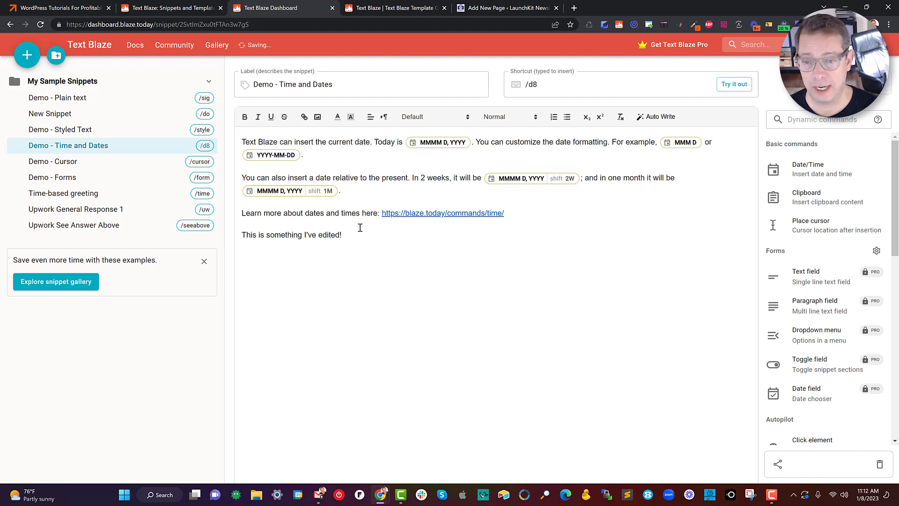
Step: Make the new line of the Time and Dates snippet bold and set its font to Impact
{"action": "left_click_drag", "start_coordinate": [343, 235], "coordinate": [241, 235]}
{"action": "left_click", "coordinate": [244, 117]}
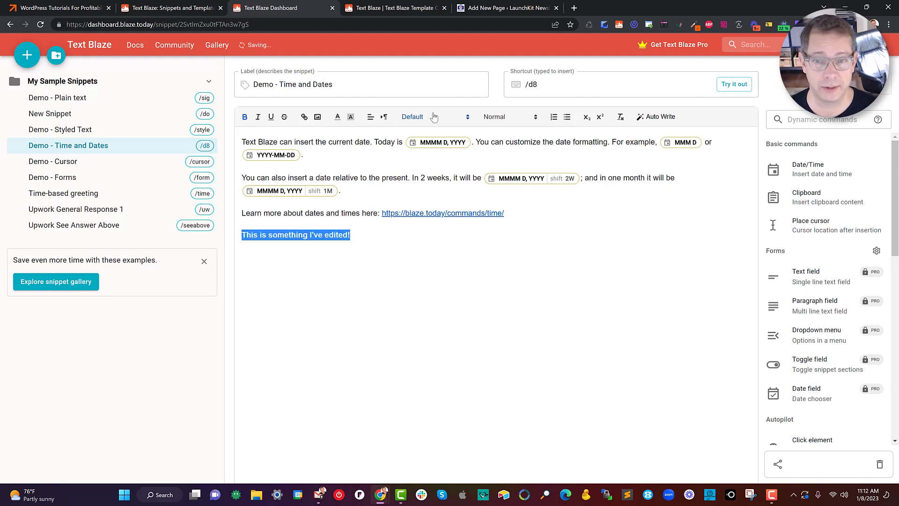
{"action": "left_click", "coordinate": [434, 117]}
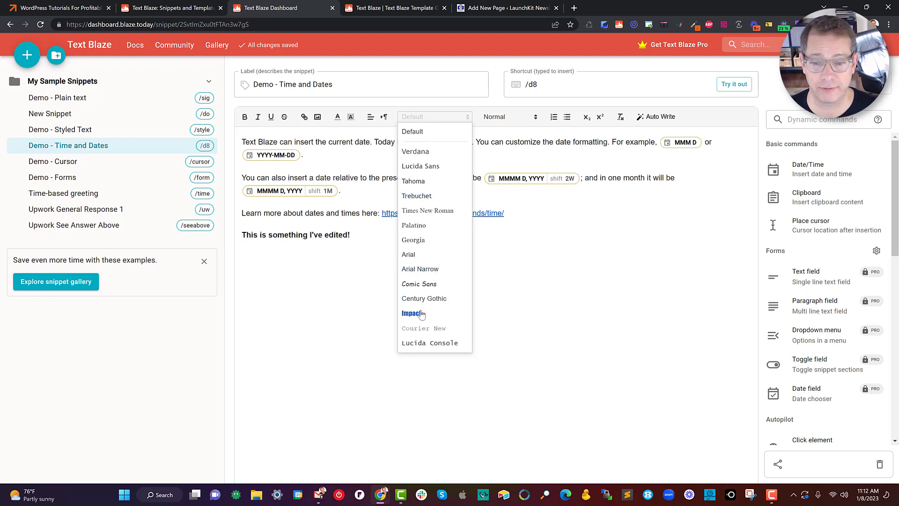
{"action": "left_click", "coordinate": [421, 313]}
{"action": "left_click", "coordinate": [364, 262]}
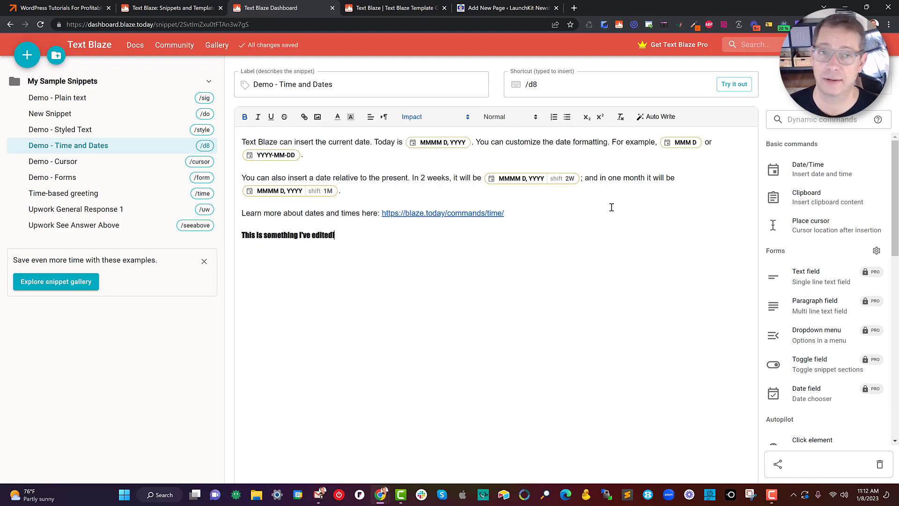
Step: Switch to the WordPress page editor and insert the edited snippet with /d8 below the existing content, leaving an empty paragraph between them
{"action": "left_click", "coordinate": [492, 9]}
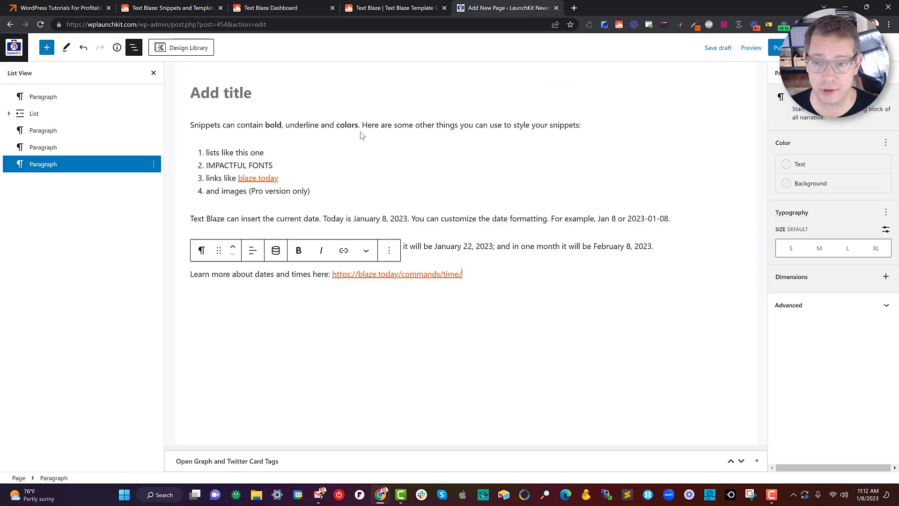
{"action": "key", "text": "Return"}
{"action": "key", "text": "Return"}
{"action": "type", "text": "/d"}
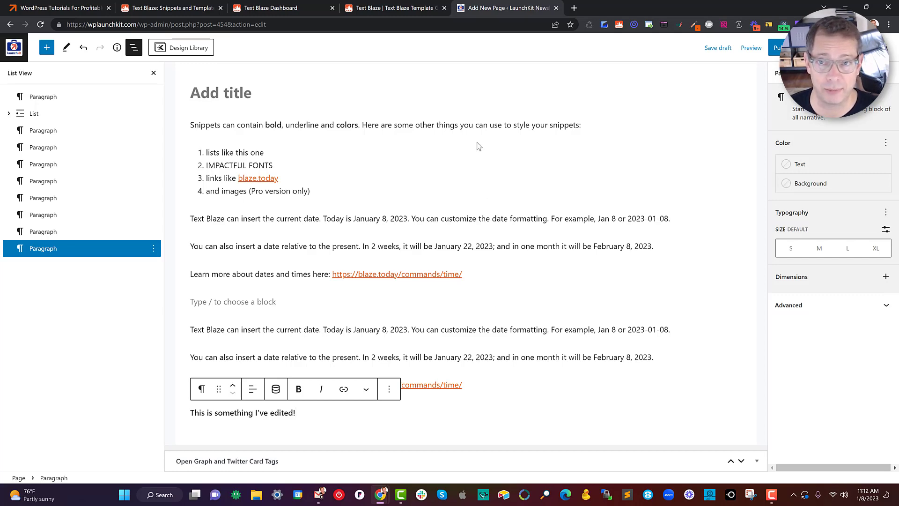
Step: From the Sales Snippets in the Text Blaze template gallery, copy the "30 seconds of your time" snippet to the dashboard
{"action": "left_click", "coordinate": [392, 8]}
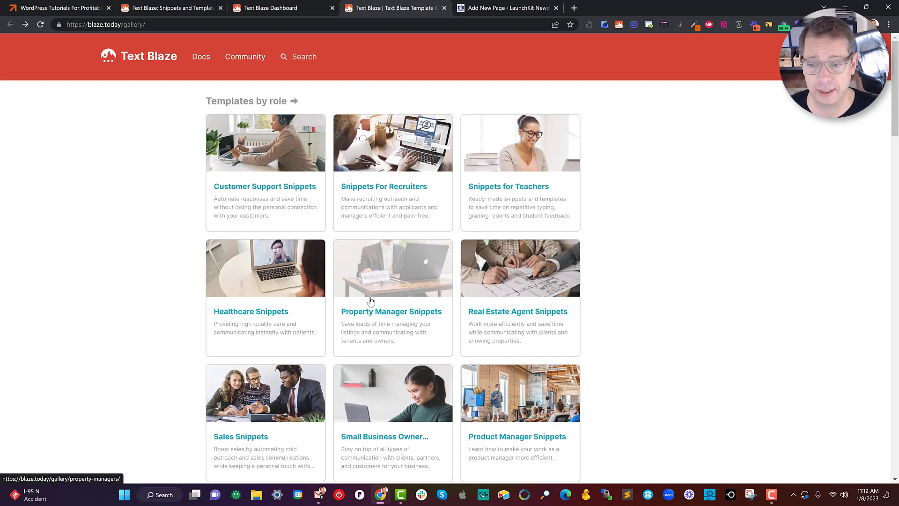
{"action": "left_click", "coordinate": [253, 436]}
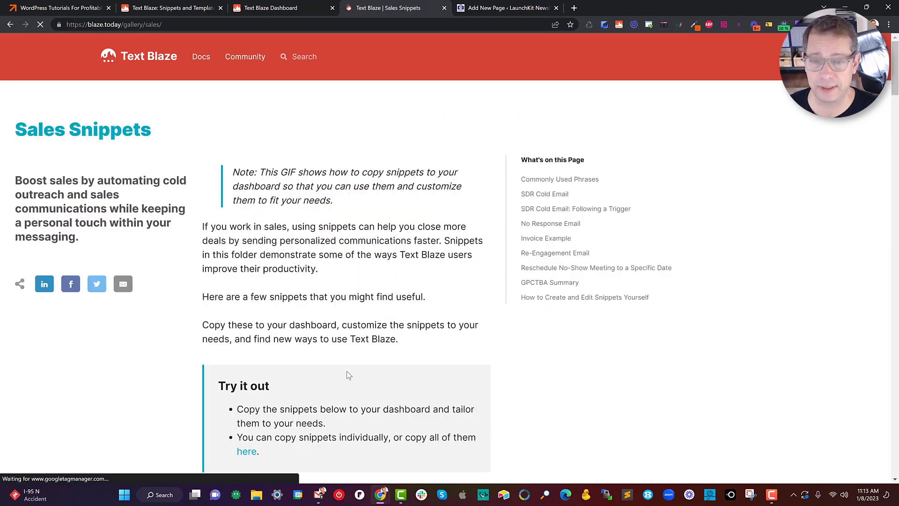
{"action": "scroll", "coordinate": [507, 246], "scroll_direction": "down", "scroll_amount": 4}
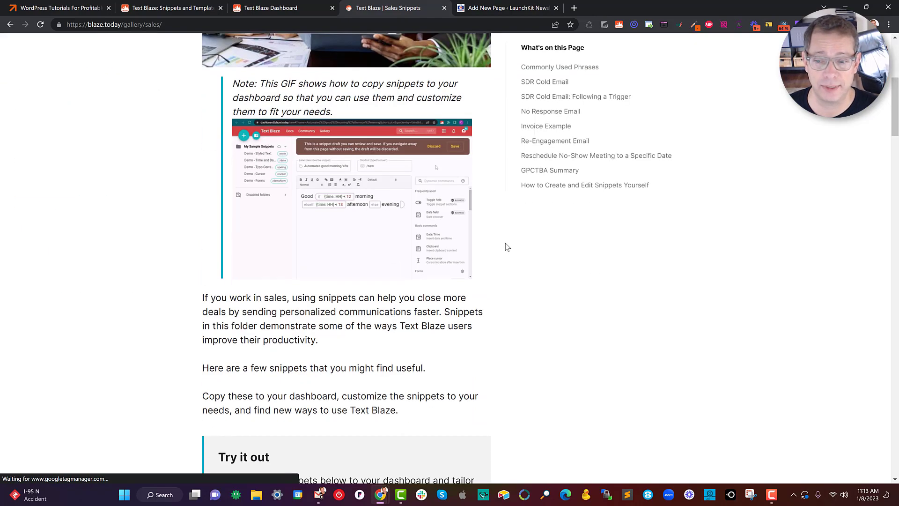
{"action": "scroll", "coordinate": [507, 247], "scroll_direction": "down", "scroll_amount": 9}
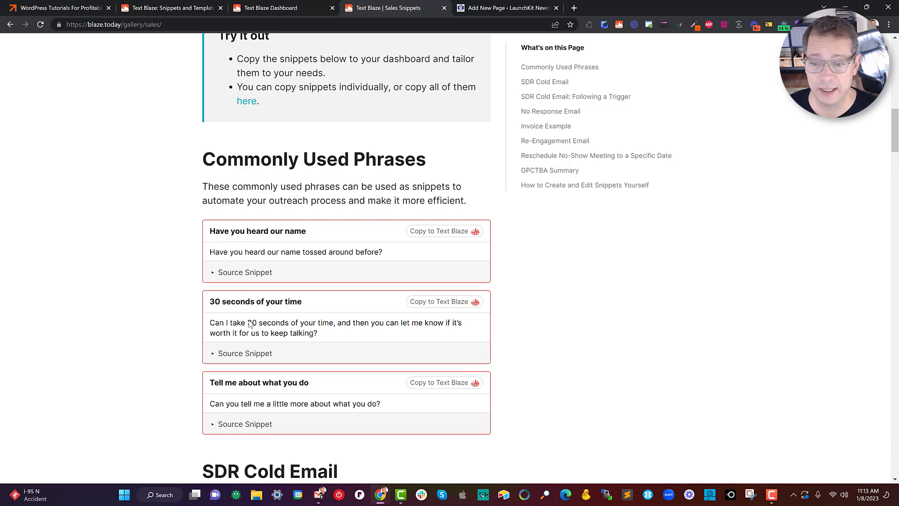
{"action": "left_click", "coordinate": [432, 302]}
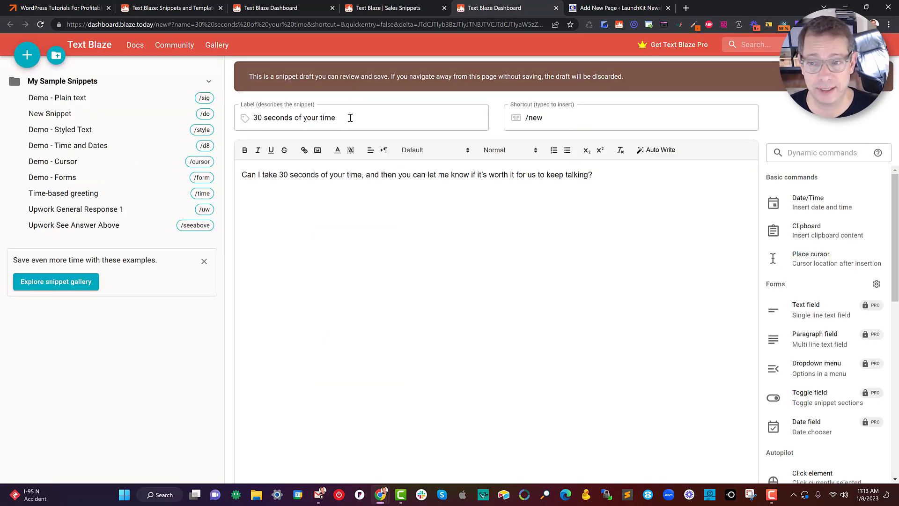
Step: Set the shortcut of the "30 seconds of your time" draft to /30 and save the snippet
{"action": "left_click", "coordinate": [543, 117]}
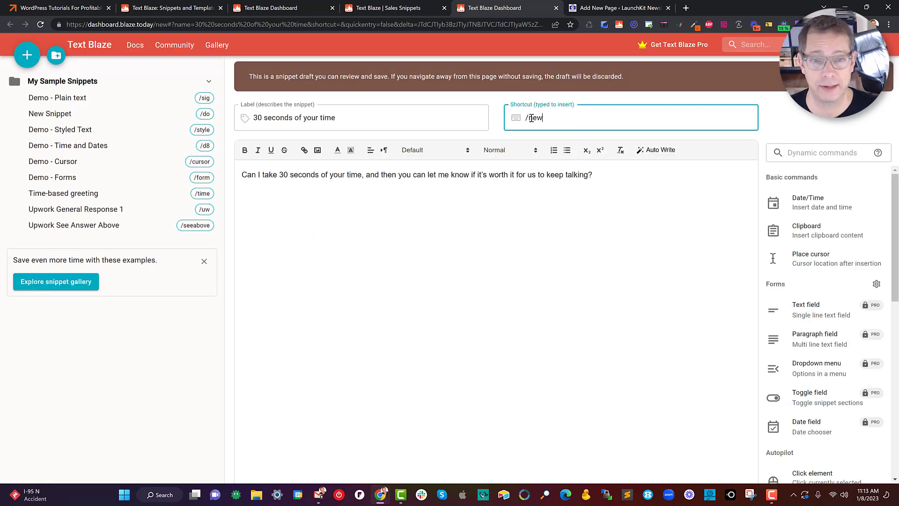
{"action": "left_click_drag", "start_coordinate": [543, 117], "coordinate": [526, 117]}
{"action": "type", "text": "/30"}
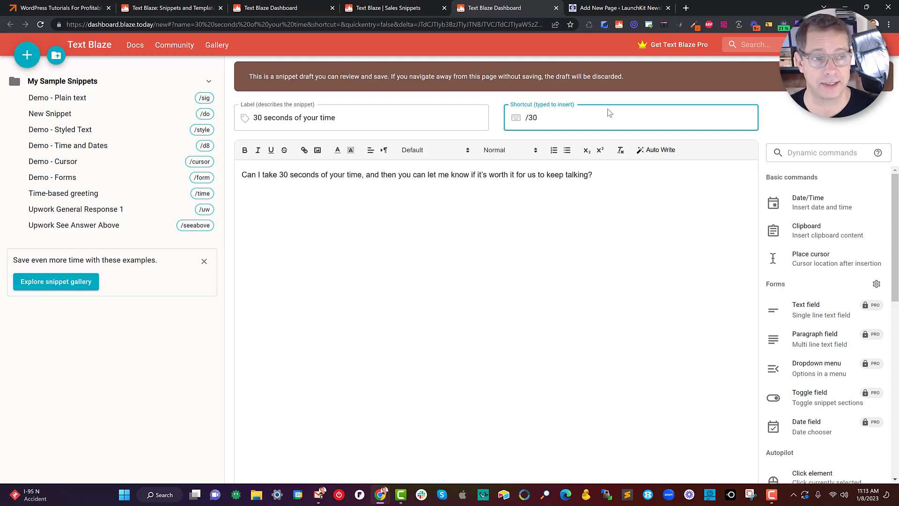
{"action": "left_click", "coordinate": [838, 76]}
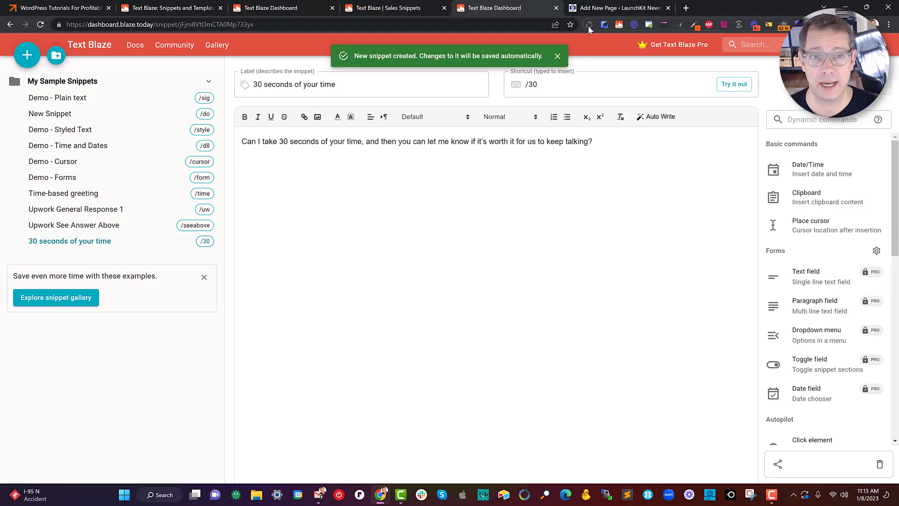
Step: Switch to the WordPress page editor, clear all body content and insert the new sales snippet with /30
{"action": "left_click", "coordinate": [591, 9]}
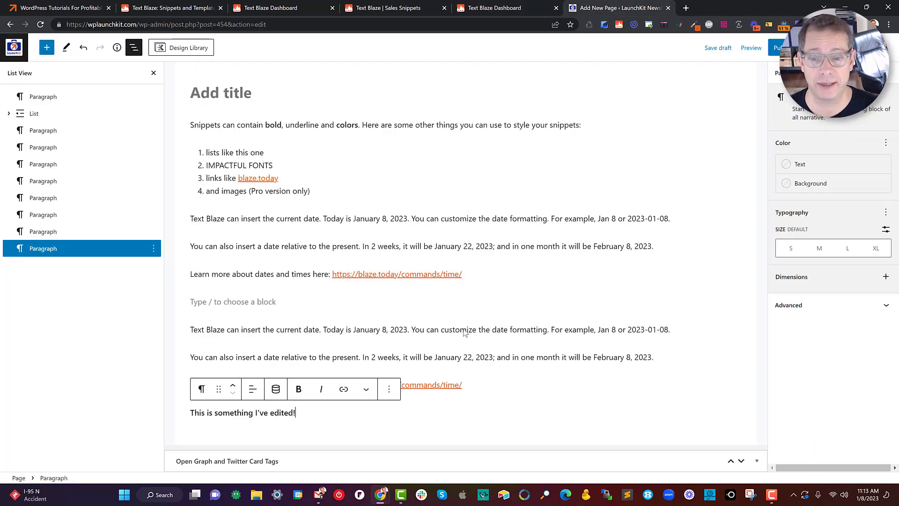
{"action": "left_click", "coordinate": [428, 432]}
{"action": "left_click_drag", "start_coordinate": [402, 412], "coordinate": [189, 115]}
{"action": "key", "text": "BackSpace"}
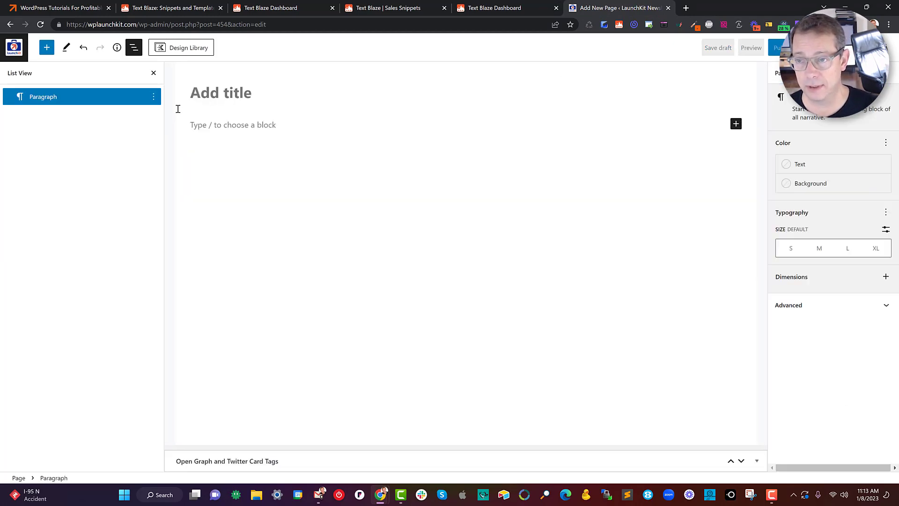
{"action": "type", "text": "/"}
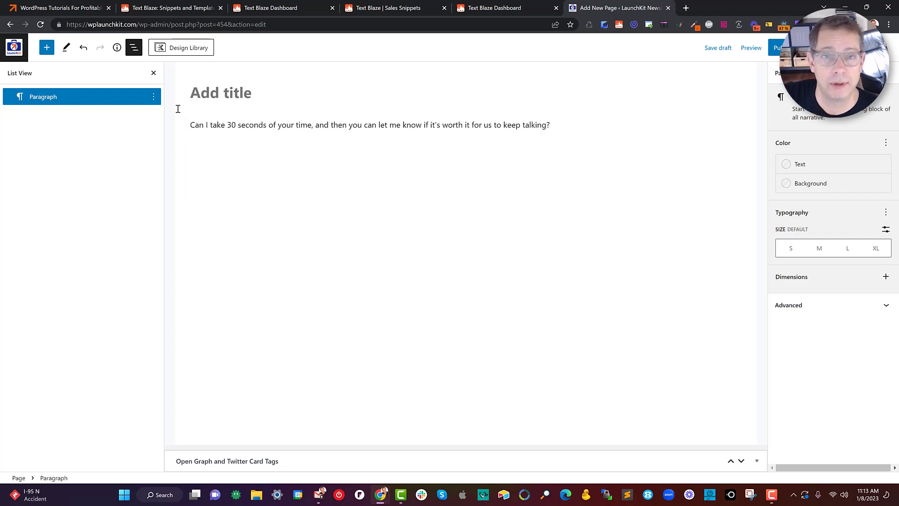